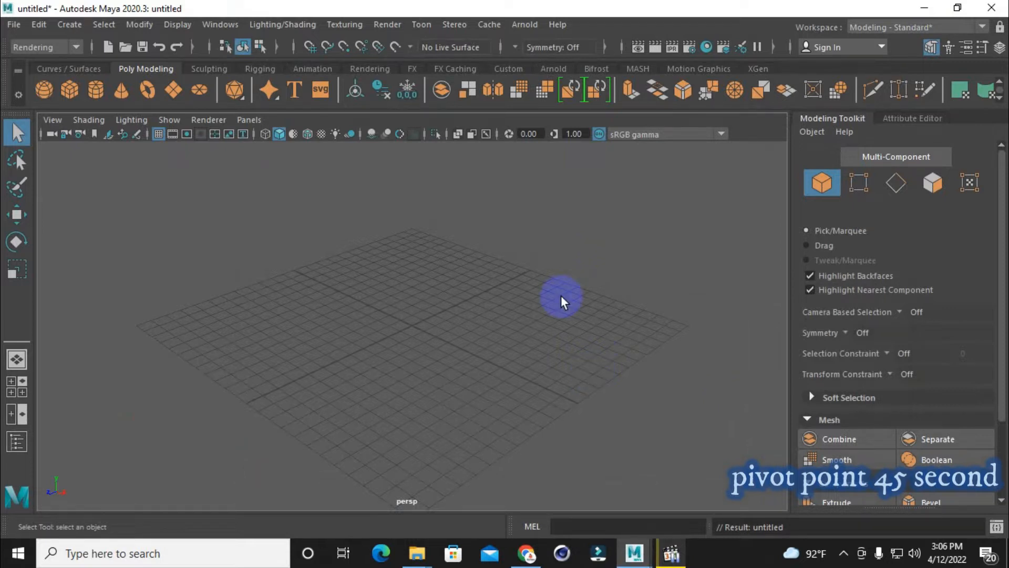
Step: Switch to the Modeling menu set and show the Poly Modeling shelf
key("F2")
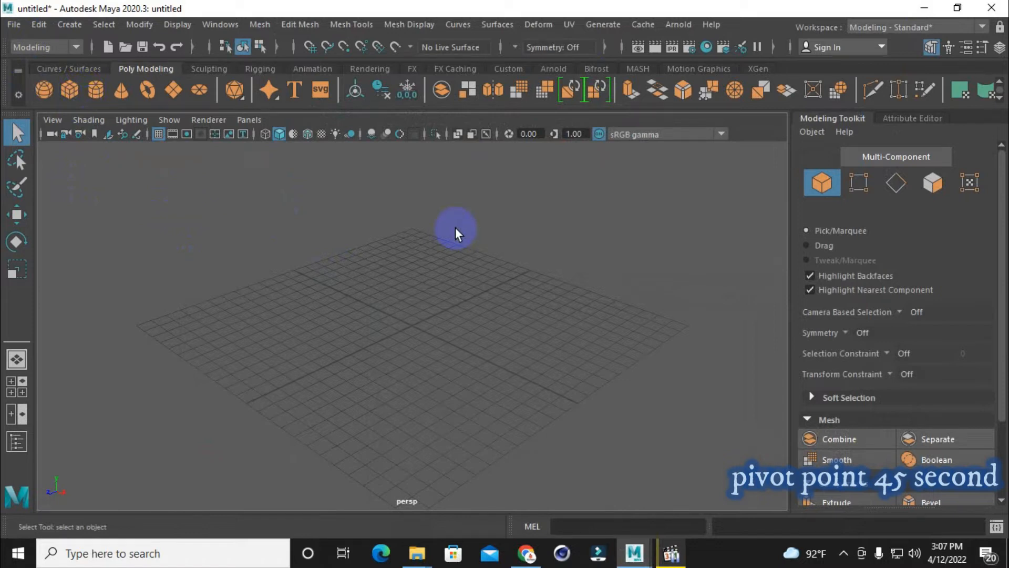
left_click(46, 47)
left_click(42, 66)
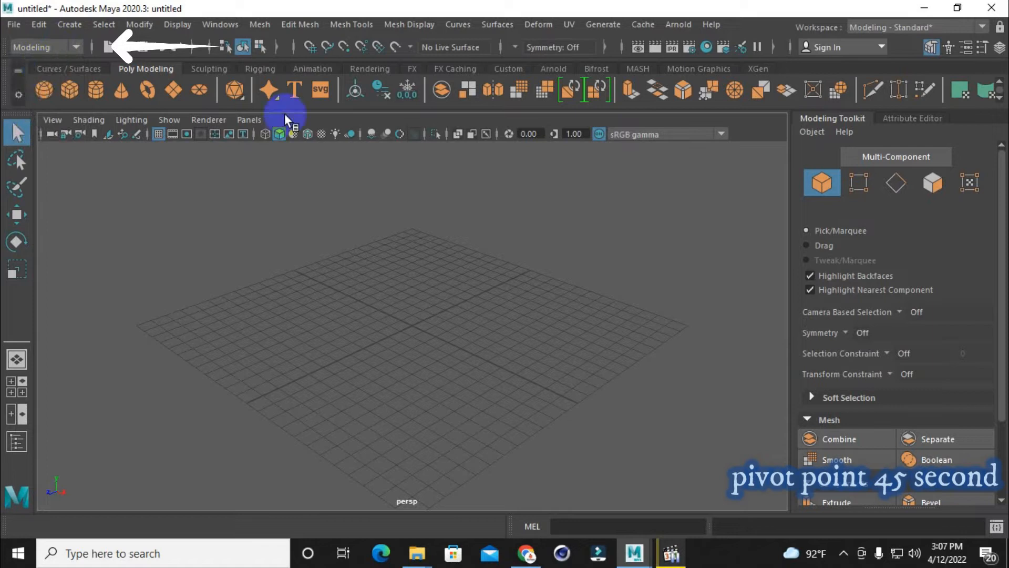
left_click(69, 69)
left_click(141, 67)
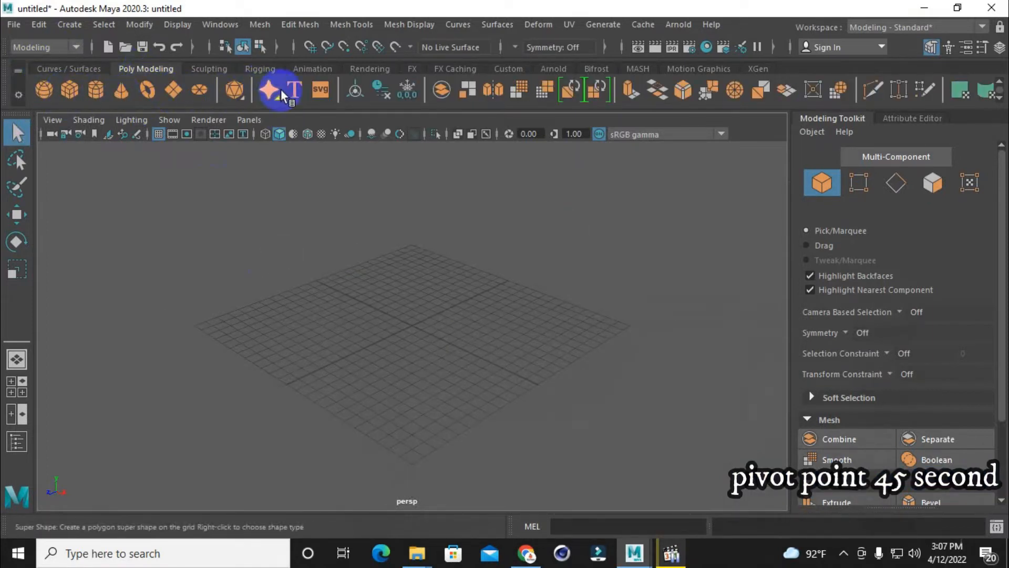
Step: Create a polygon sphere and activate the Move tool on it to show its pivot
left_click(46, 93)
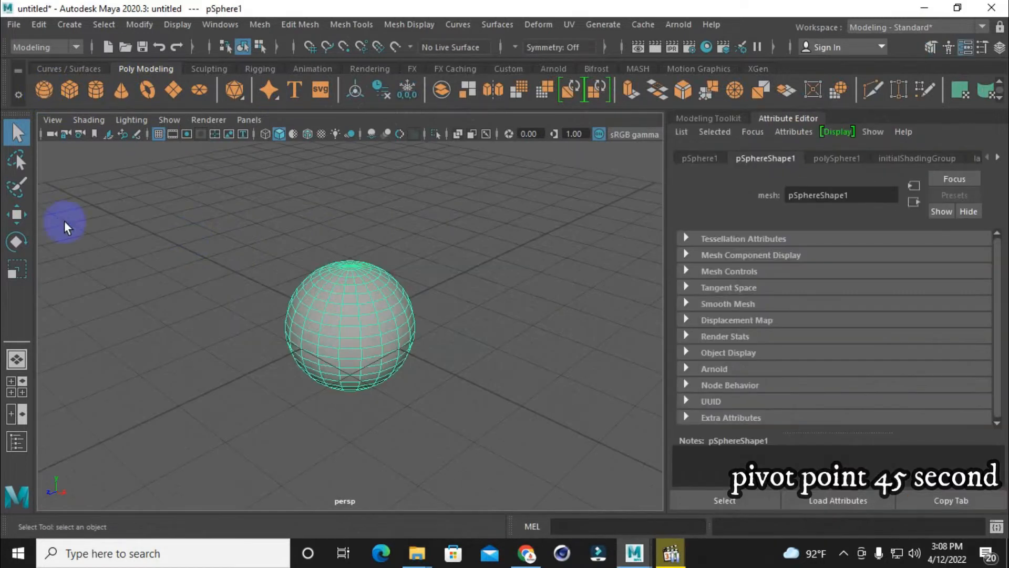
left_click(16, 214)
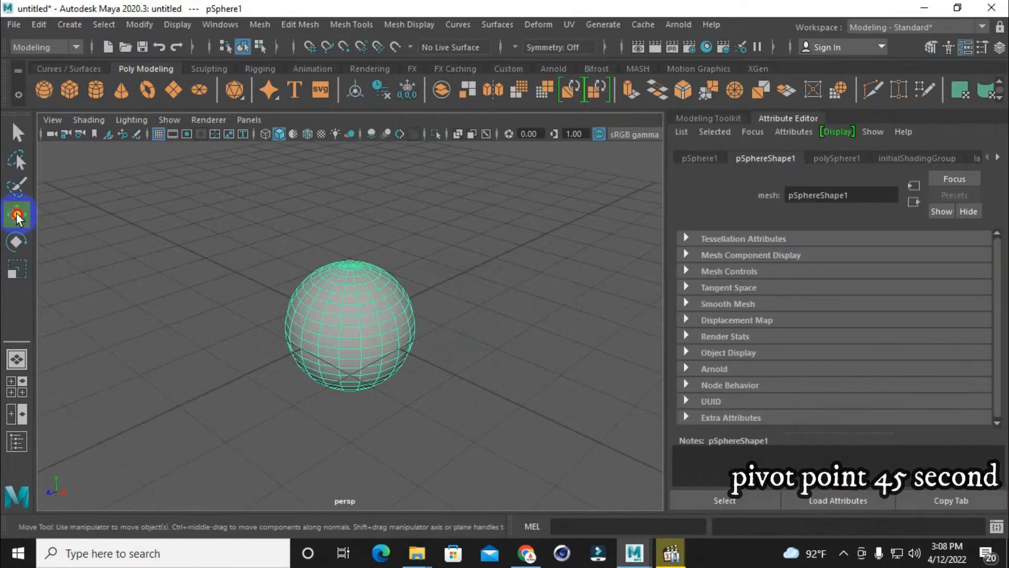
scroll(342, 255, "down", 3)
left_click_drag(399, 355, 320, 333)
left_click_drag(348, 269, 464, 332)
scroll(335, 324, "up", 2)
scroll(335, 324, "up", 2)
Step: Show the Rotate and Scale manipulators on the sphere, ending with the Move manipulator
left_click(16, 241)
left_click(20, 267)
scroll(464, 333, "down", 2)
scroll(464, 333, "up", 2)
key("w")
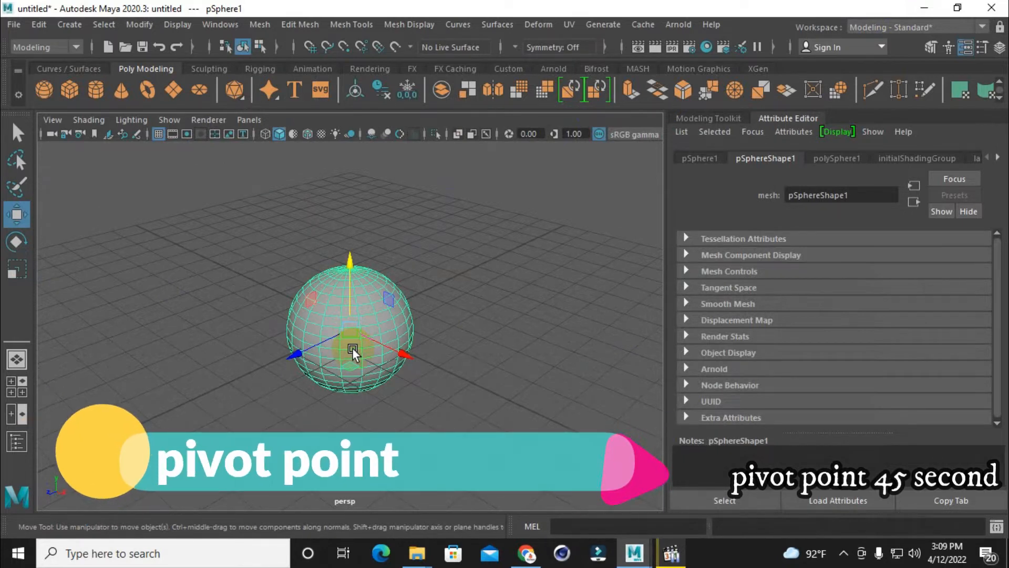
Step: Examine the pivot point at the sphere's centre up close and delete the sphere
scroll(341, 388, "up", 5)
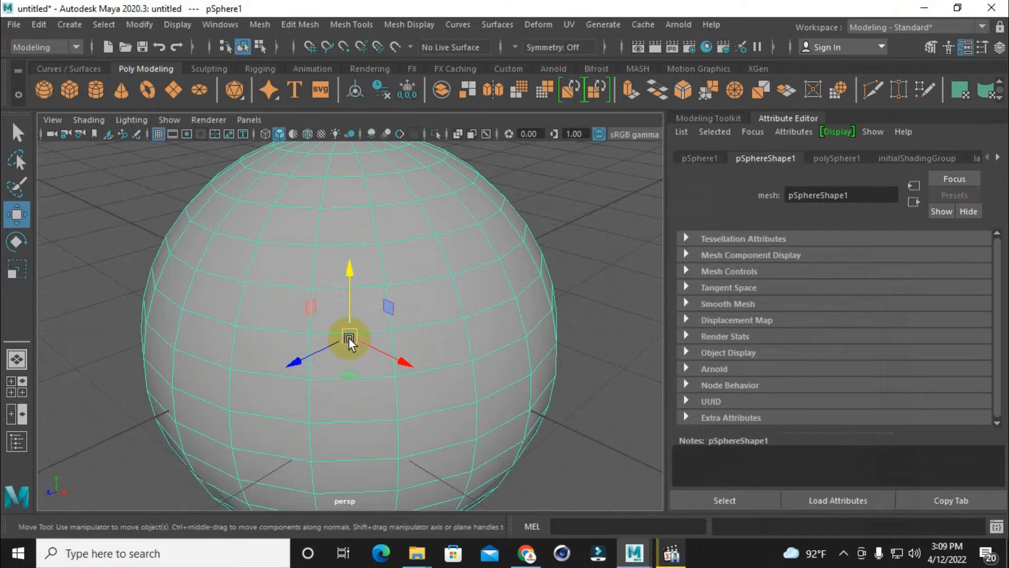
scroll(349, 337, "down", 3)
scroll(349, 336, "up", 4)
scroll(382, 283, "down", 3)
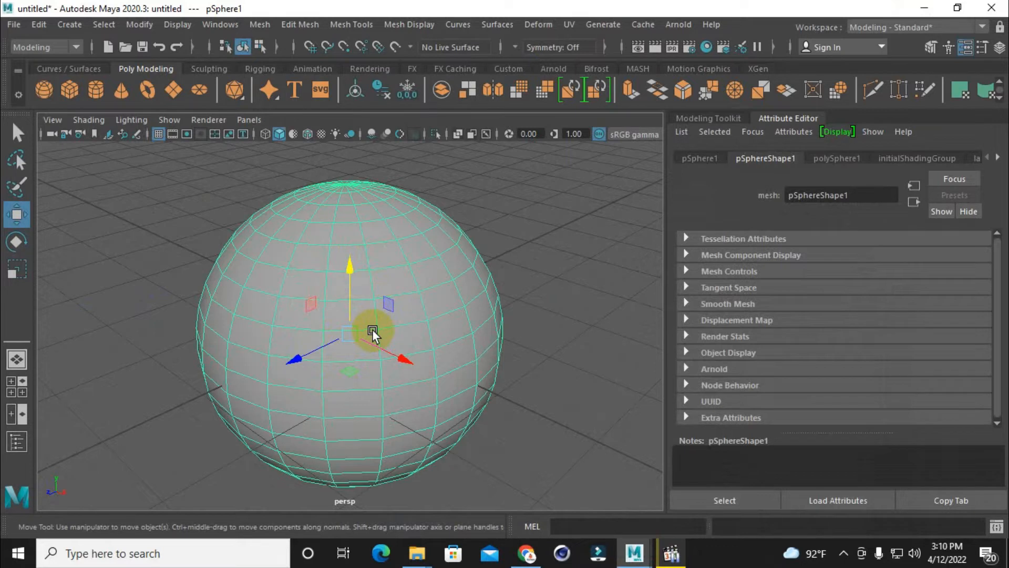
scroll(372, 329, "down", 2)
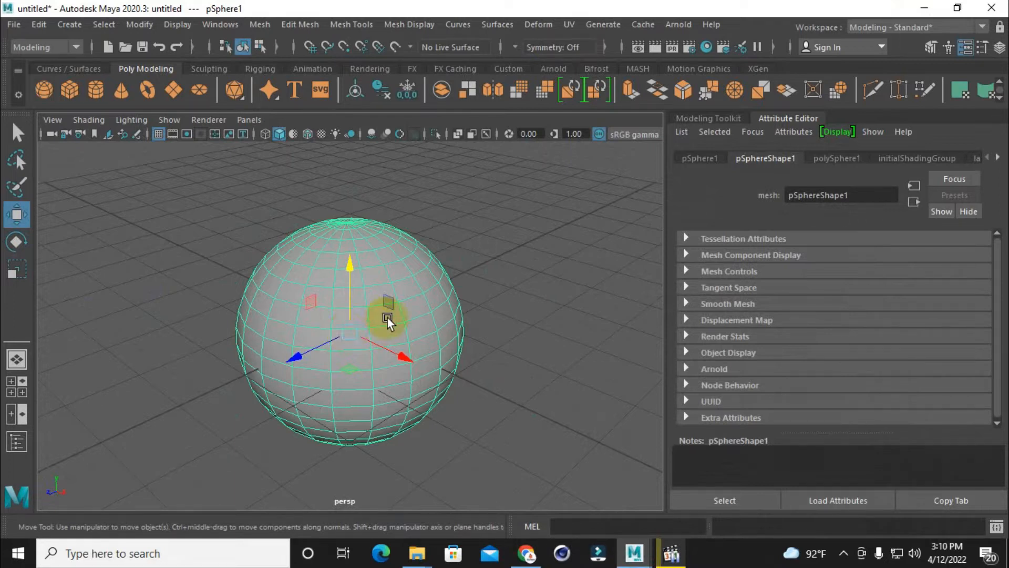
key("Delete")
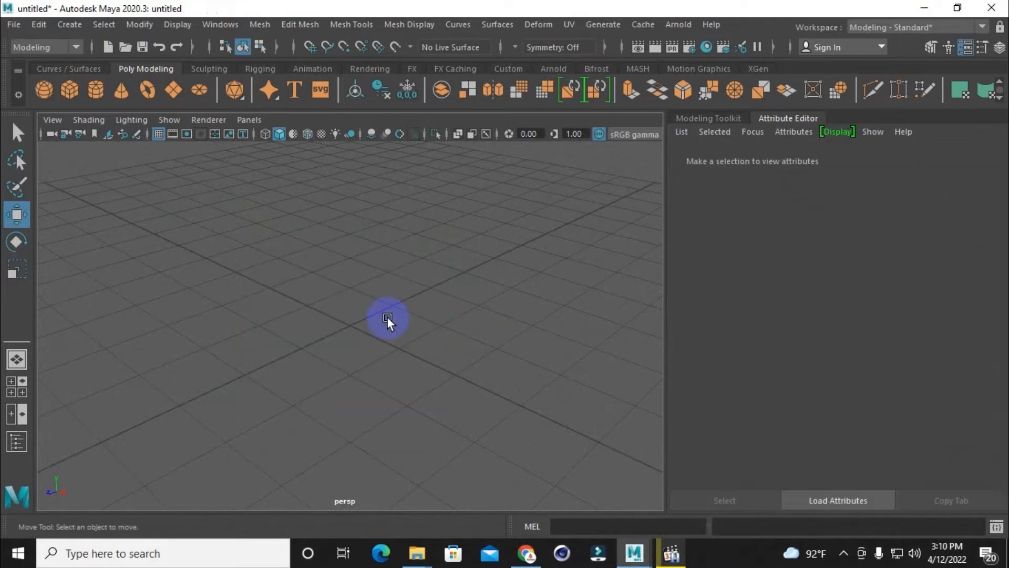
Step: Create a polygon cube and scale it down along X into a thin upright panel
left_click(69, 90)
key("f")
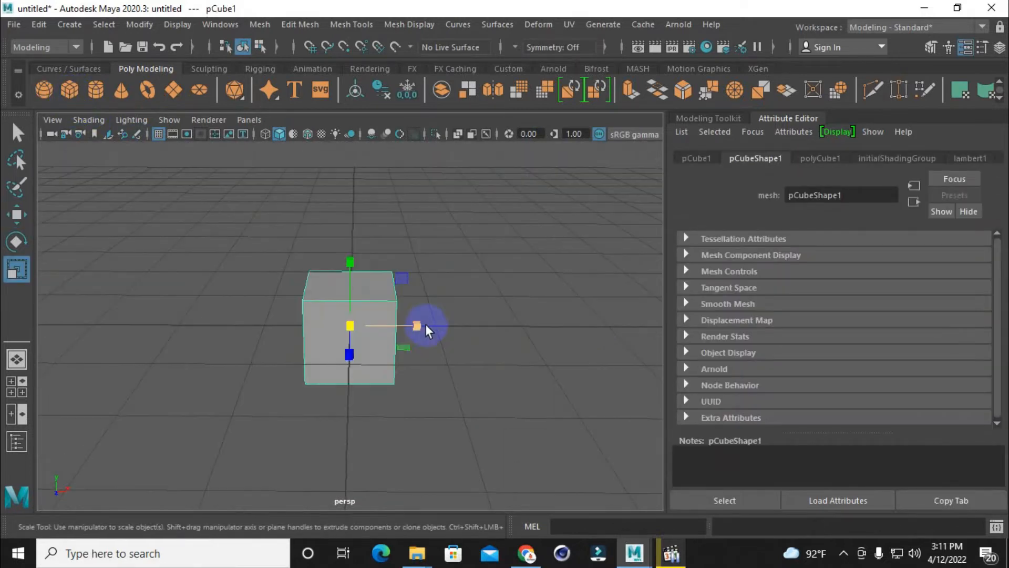
left_click_drag(419, 326, 405, 288)
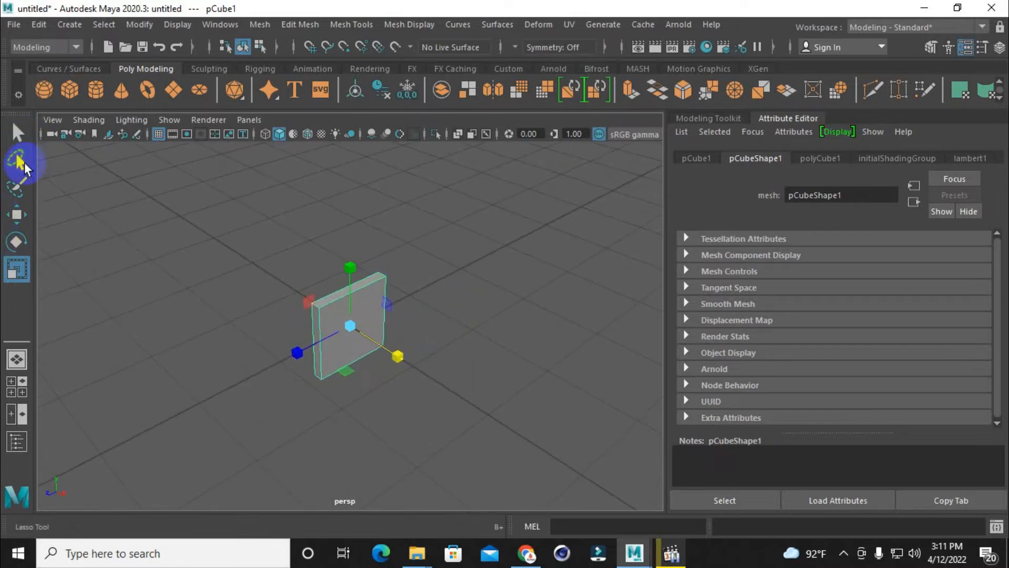
left_click(18, 214)
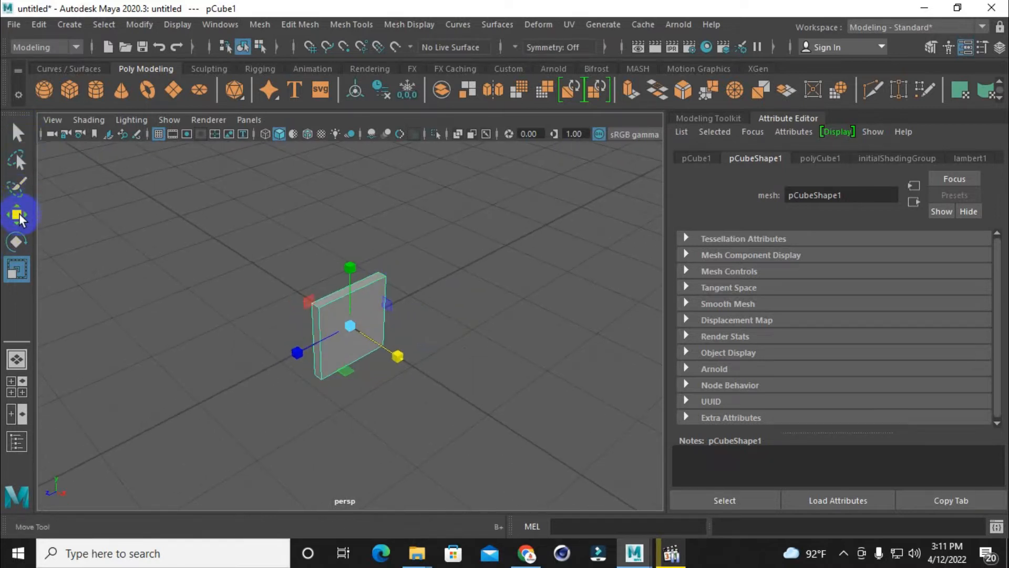
Step: Create a second polygon cube and move it back along X behind the thin panel
left_click(69, 90)
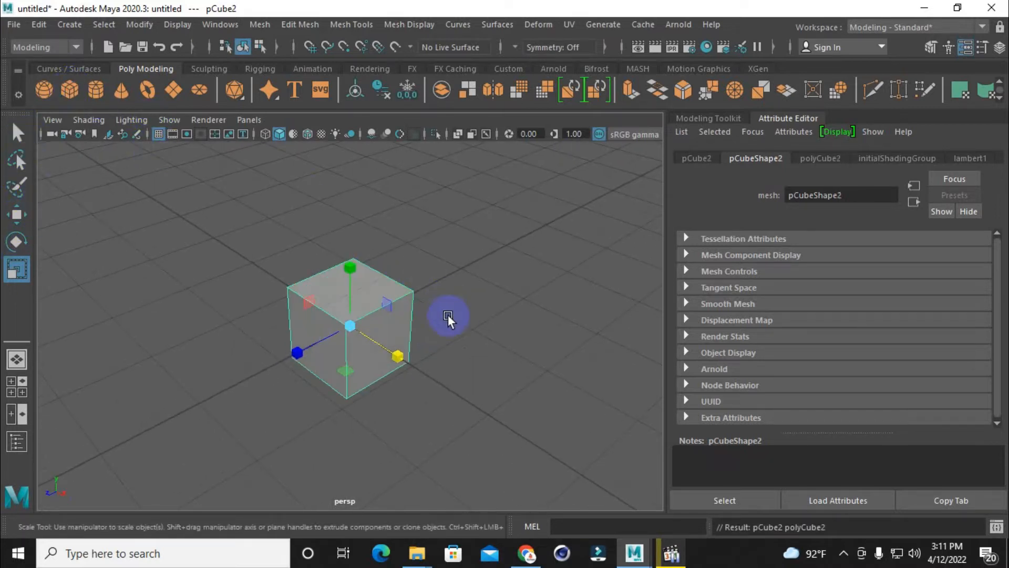
left_click(16, 216)
left_click_drag(399, 357, 378, 338)
left_click_drag(455, 250, 324, 235, "alt")
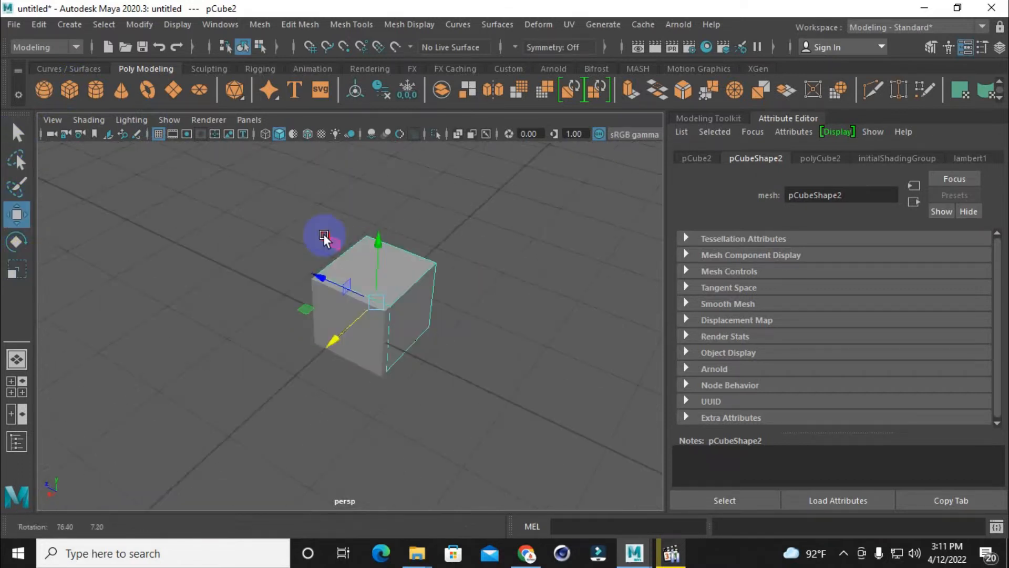
scroll(331, 341, "up", 5)
Step: Select the thin panel and move it along X to sit in front of the cube's face like a door
left_click(336, 358)
left_click_drag(537, 313, 480, 326, "alt")
left_click_drag(279, 335, 239, 337)
left_click_drag(316, 325, 595, 276, "alt")
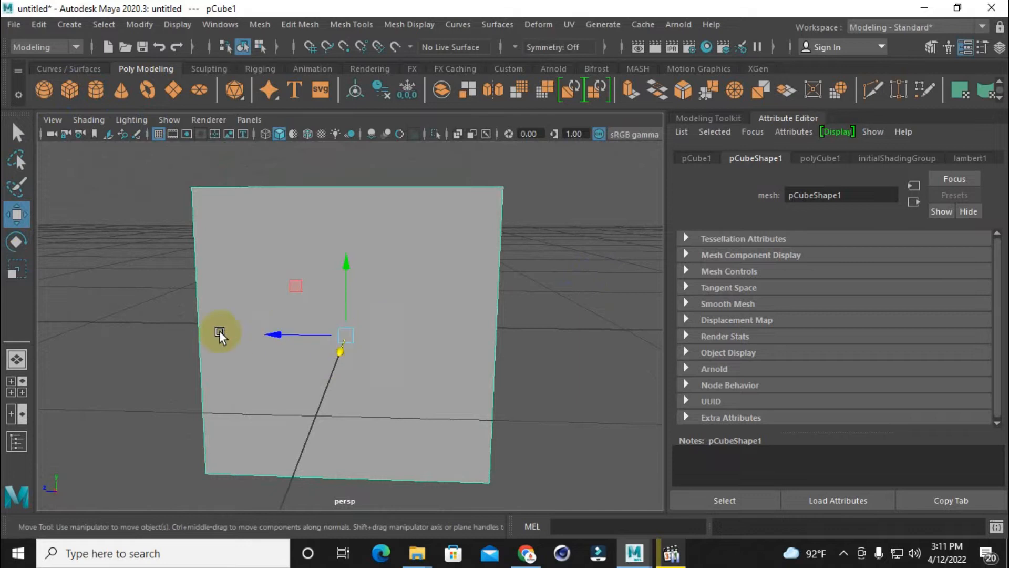
left_click_drag(482, 309, 528, 326, "alt")
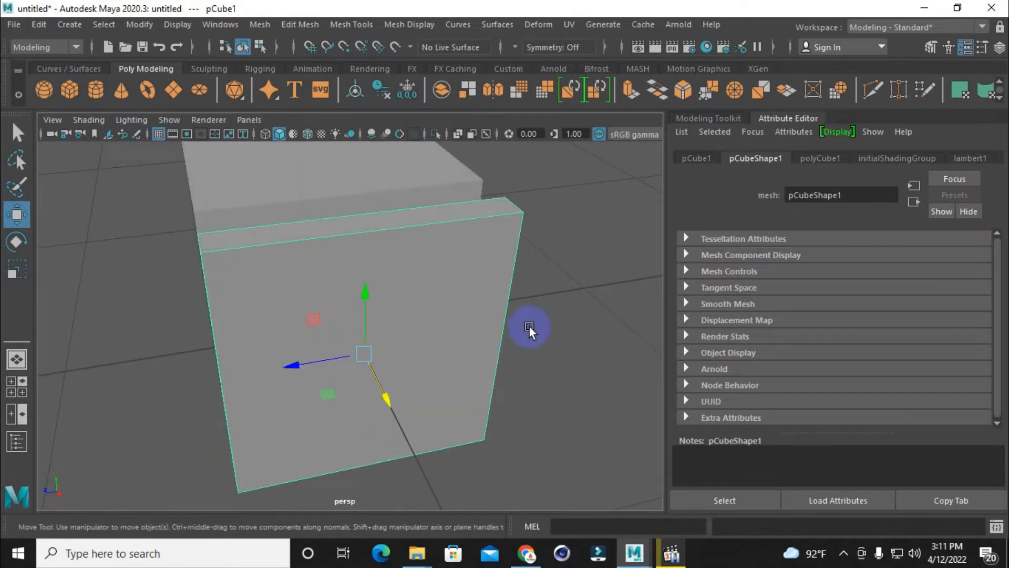
left_click_drag(528, 326, 473, 333, "alt")
scroll(461, 251, "down", 5)
left_click(501, 280)
left_click(356, 323)
scroll(392, 346, "up", 5)
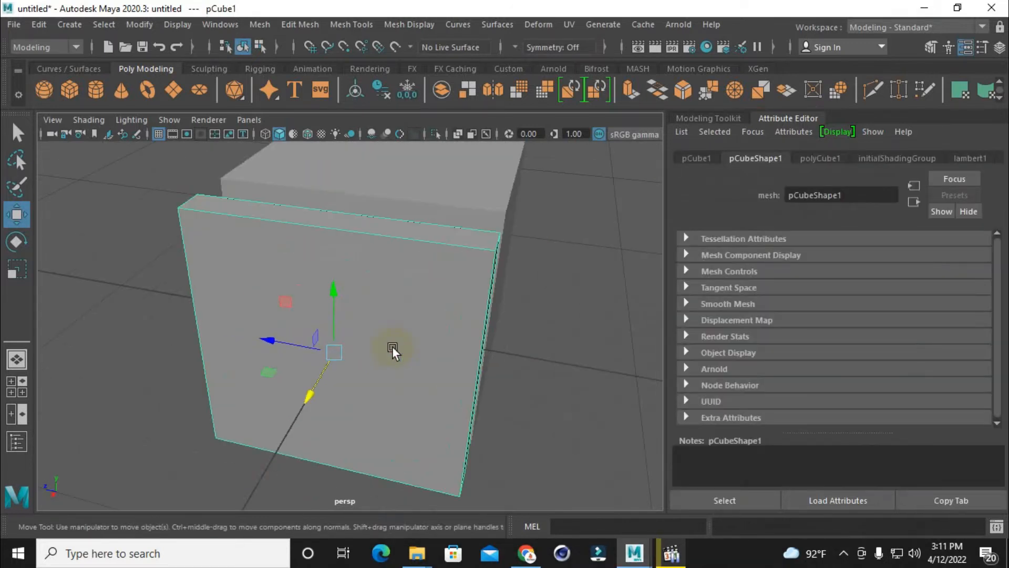
Step: Edit the panel's pivot, moving it along Z to the panel's side edge at about Z 0.47 cm
key("d")
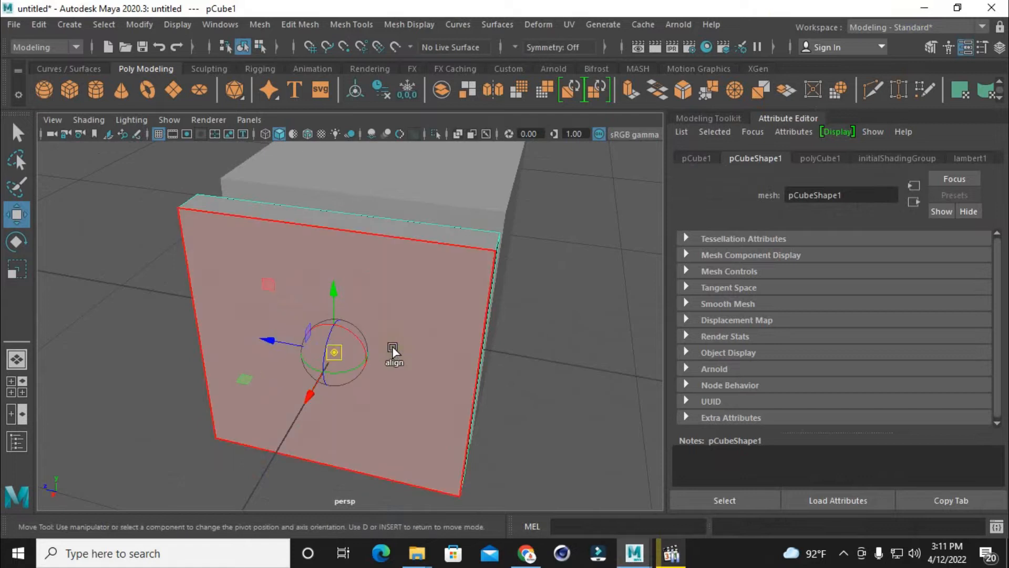
left_click_drag(389, 351, 345, 337, "alt")
left_click_drag(484, 281, 450, 286, "alt")
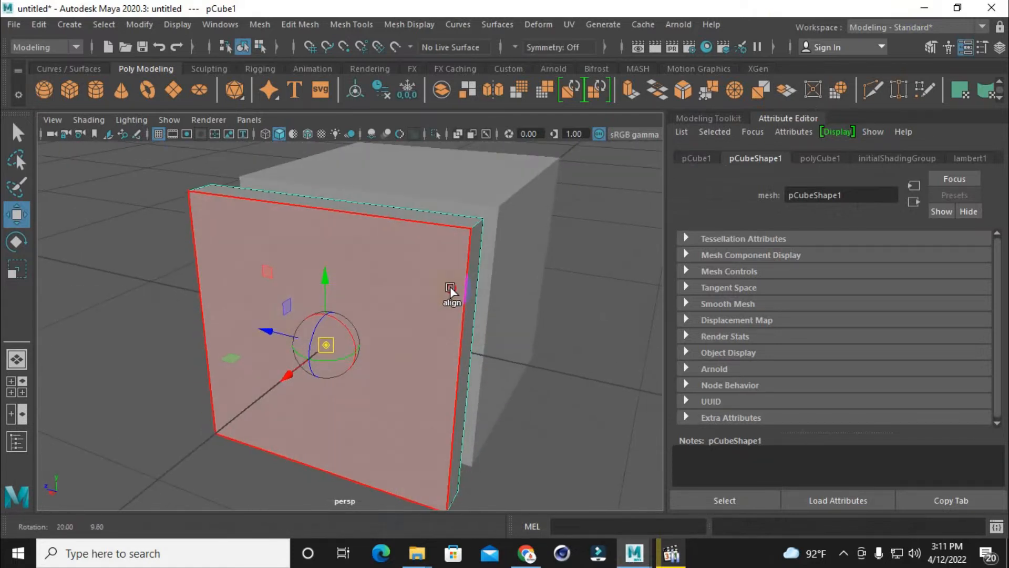
left_click_drag(277, 329, 251, 319)
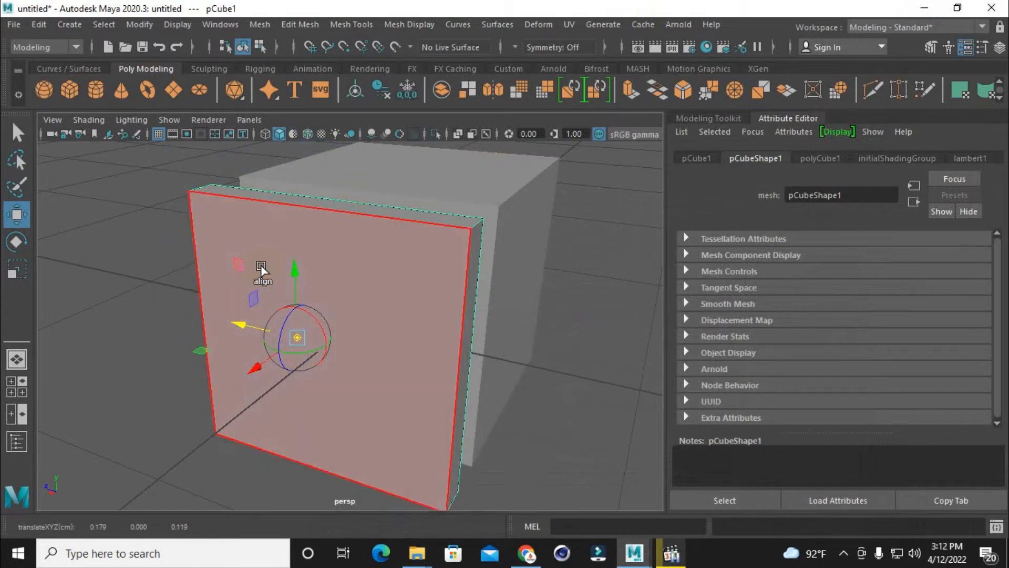
left_click_drag(252, 329, 201, 307)
left_click_drag(371, 297, 424, 267, "alt")
left_click_drag(171, 339, 146, 336)
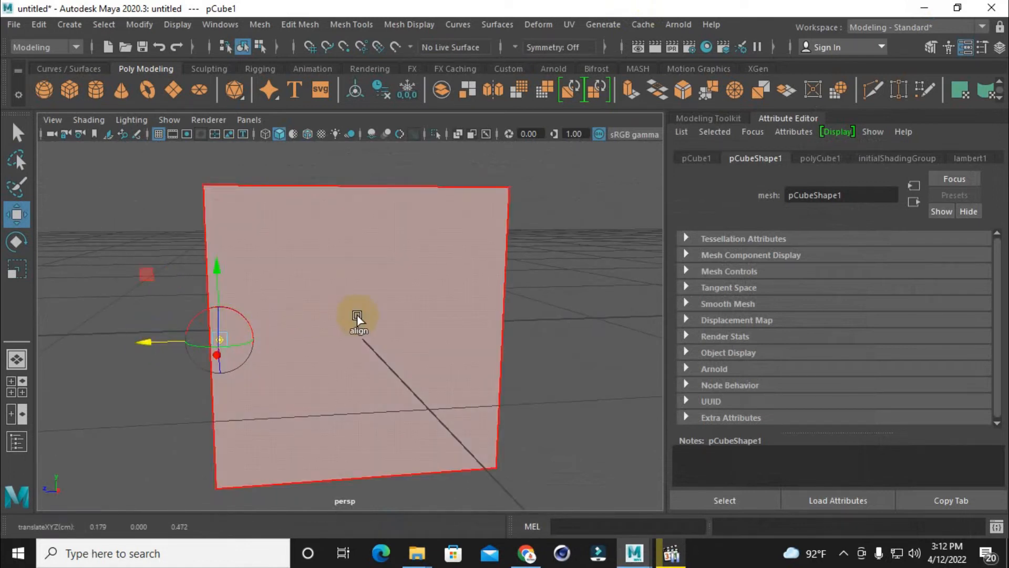
key("Insert")
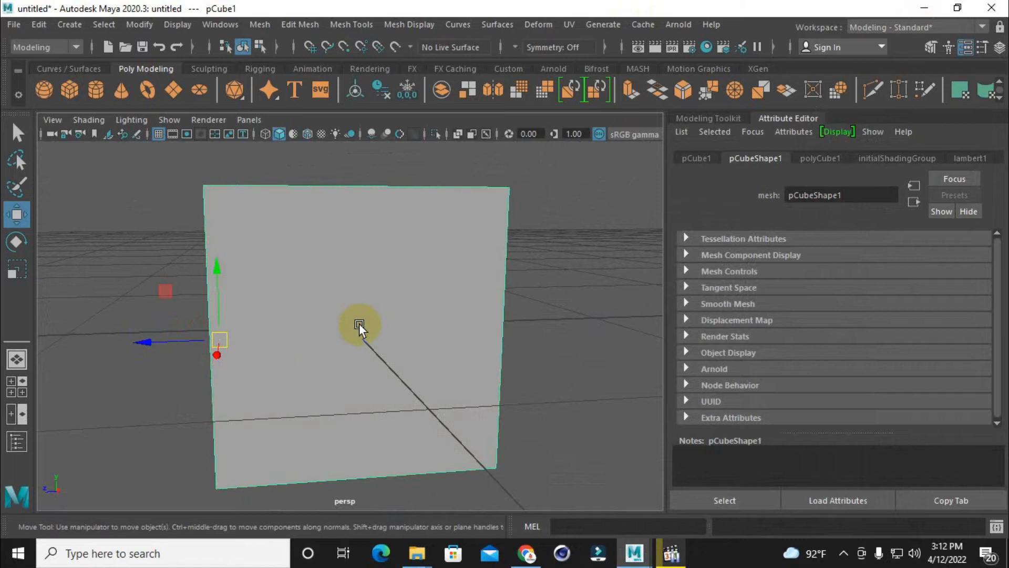
Step: Try rotating the panel around the Y axis about its edge pivot
left_click_drag(345, 356, 317, 320, "alt")
left_click(18, 242)
left_click_drag(336, 284, 195, 422, "alt")
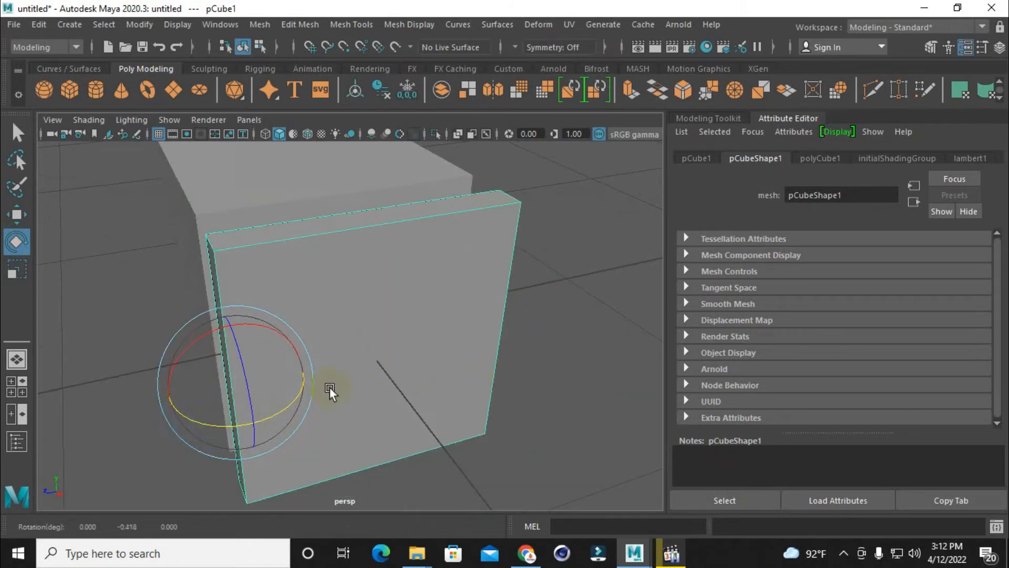
left_click_drag(441, 323, 263, 409, "alt")
Step: Move the panel along X until it sits flush against the cube's front face
left_click(17, 214)
left_click_drag(207, 326, 289, 378, "alt")
left_click_drag(284, 437, 278, 408)
left_click_drag(417, 374, 273, 349, "alt")
Step: Rotate the panel around Y about its edge pivot to swing it partly open, and deselect it
left_click(17, 241)
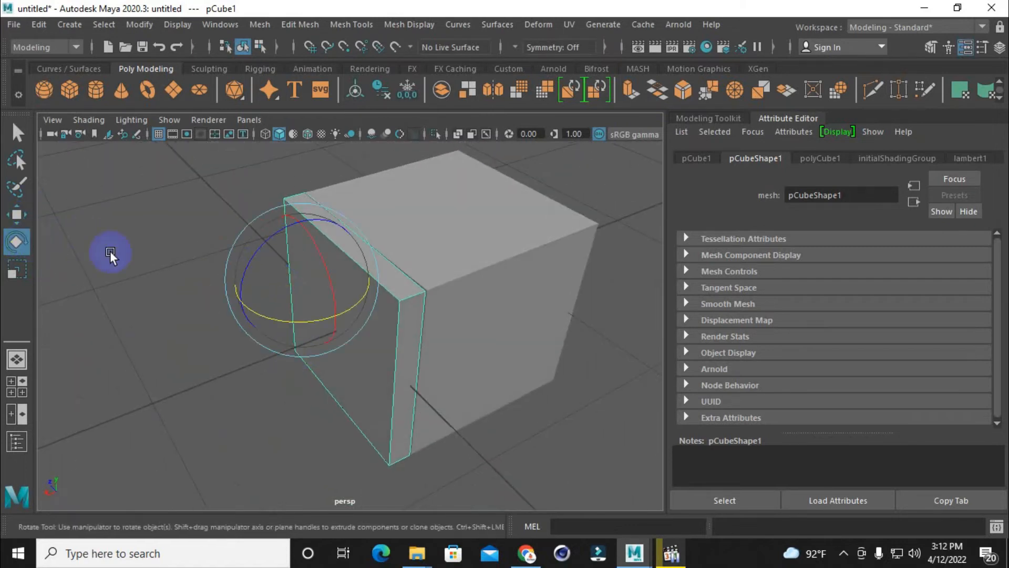
mouse_move(299, 315)
left_mouse_down()
mouse_move(308, 319)
mouse_move(194, 292)
mouse_move(266, 313)
mouse_move(250, 299)
mouse_move(310, 307)
mouse_move(226, 302)
mouse_move(307, 313)
left_mouse_up()
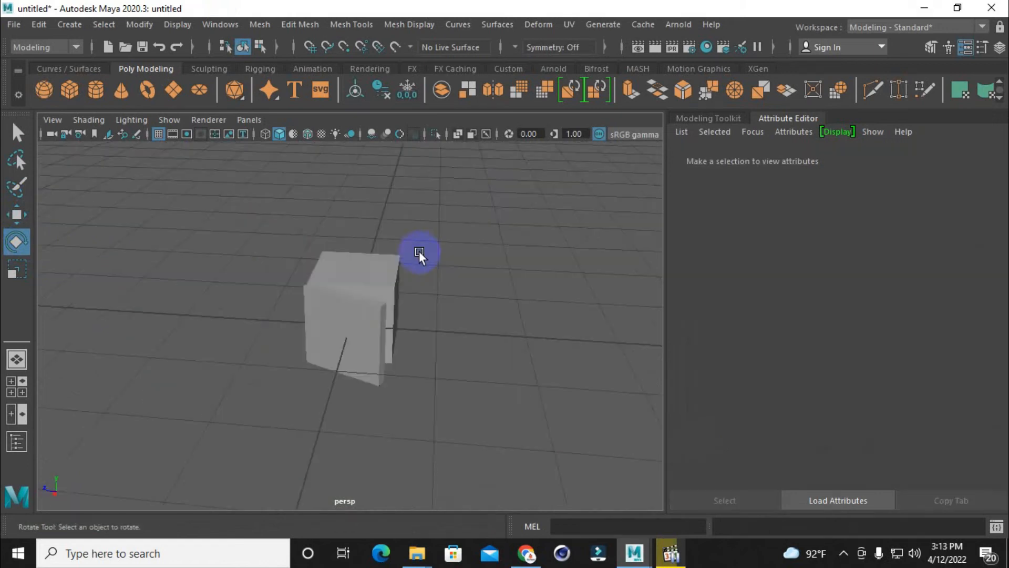
scroll(418, 251, "up", 4)
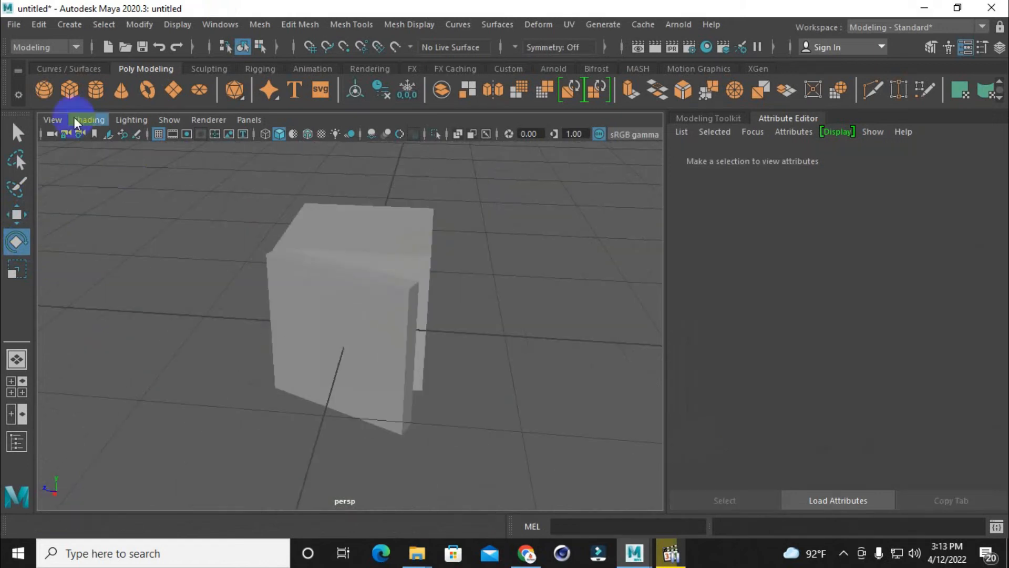
Step: Create a third polygon cube and move it along Z clear of the door and cube
left_click(70, 89)
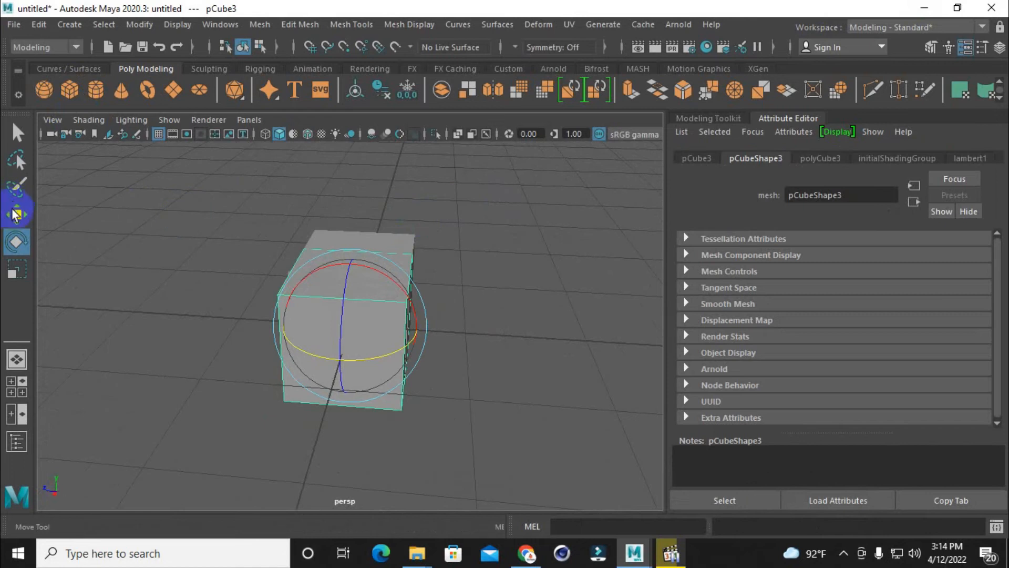
left_click(15, 211)
left_click_drag(296, 320, 104, 282)
Step: Rotate the third cube around X so it stands on an edge like a diamond, and return to the Move tool
left_click_drag(325, 265, 322, 232, "alt")
key("e")
right_click_drag(451, 299, 106, 213, "alt")
left_click(17, 214)
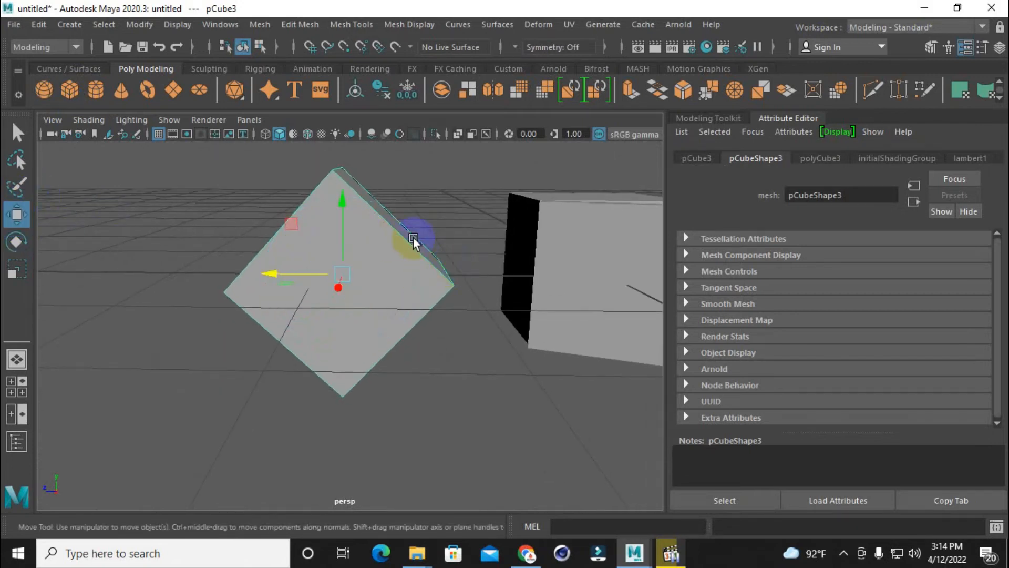
Step: Move the tilted cube farther along the world Z axis while comparing the Move and Rotate manipulator orientations
left_click_drag(392, 238, 427, 225, "alt")
left_click(16, 241)
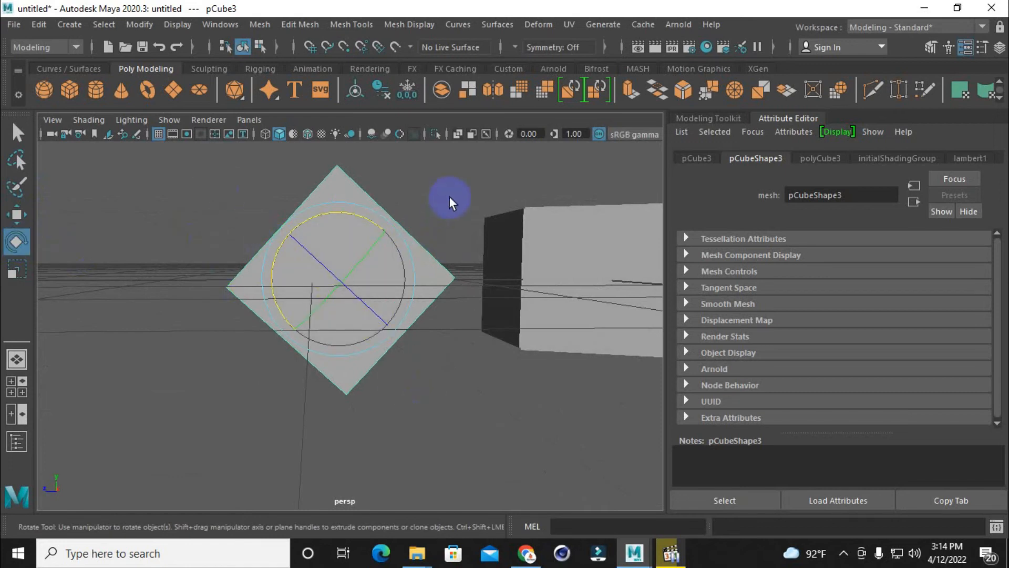
left_click(128, 454)
left_click(354, 243)
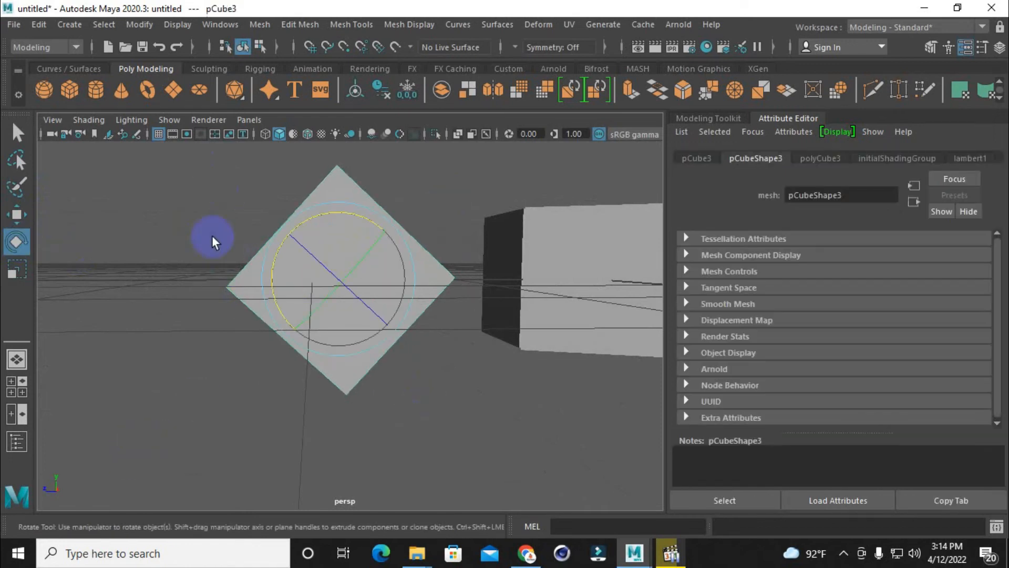
left_click(16, 214)
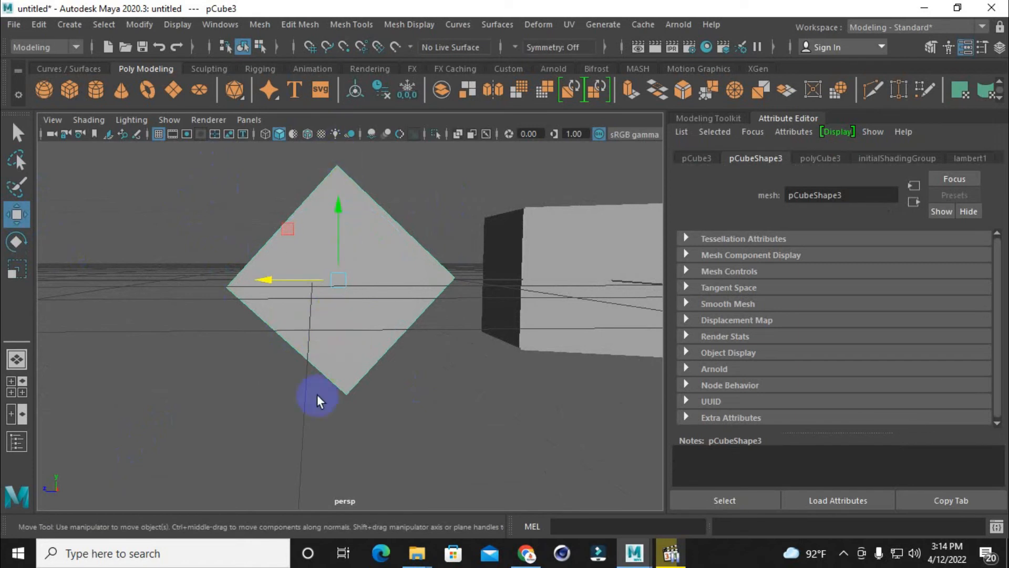
left_click_drag(307, 280, 241, 285)
left_click(16, 242)
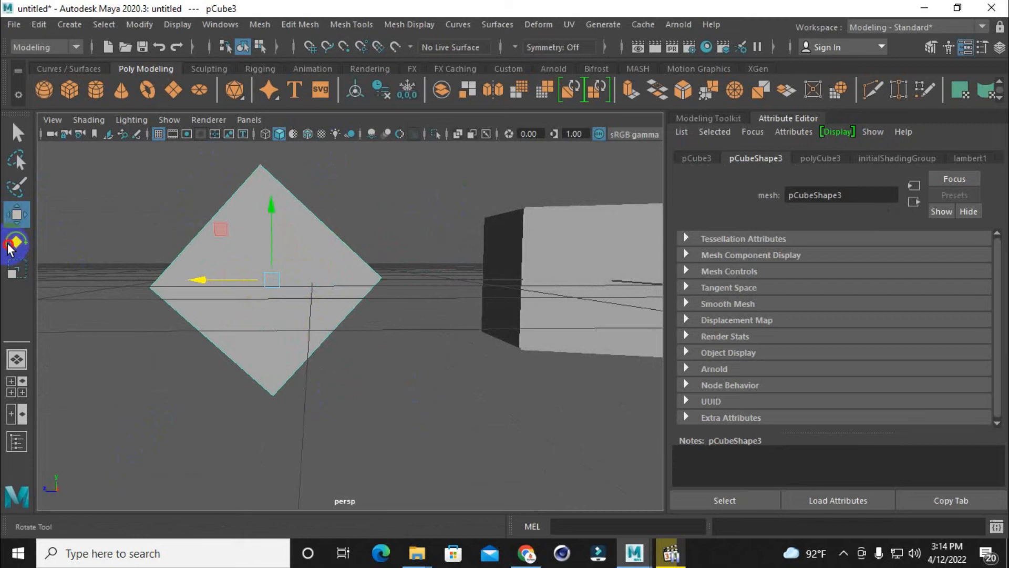
left_click(216, 251)
left_click(16, 214)
left_click_drag(206, 203, 239, 220)
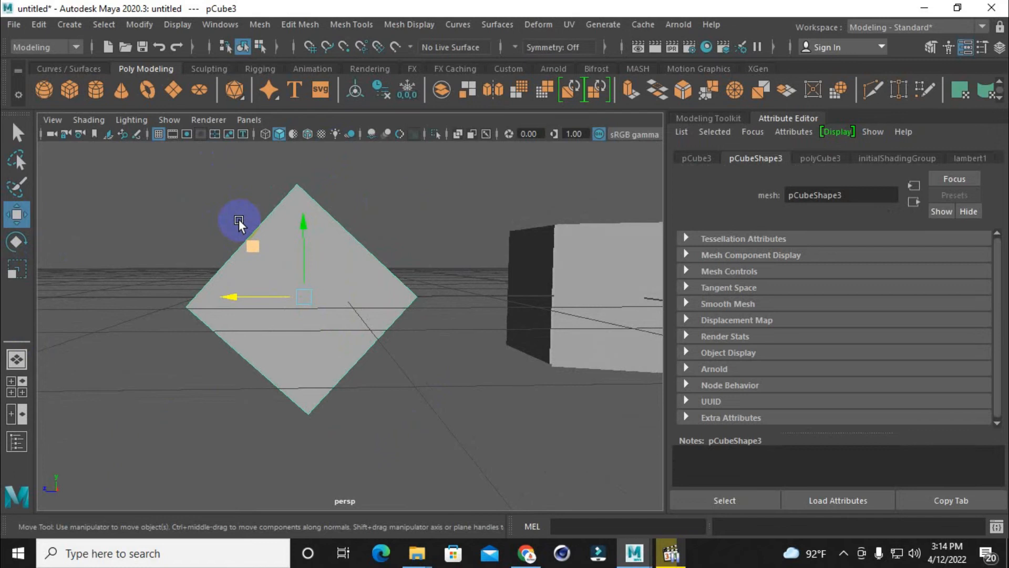
Step: Set the Move tool's axis orientation to Object in its tool settings and minimize the settings window
double_click(18, 217)
left_click_drag(332, 148, 611, 125)
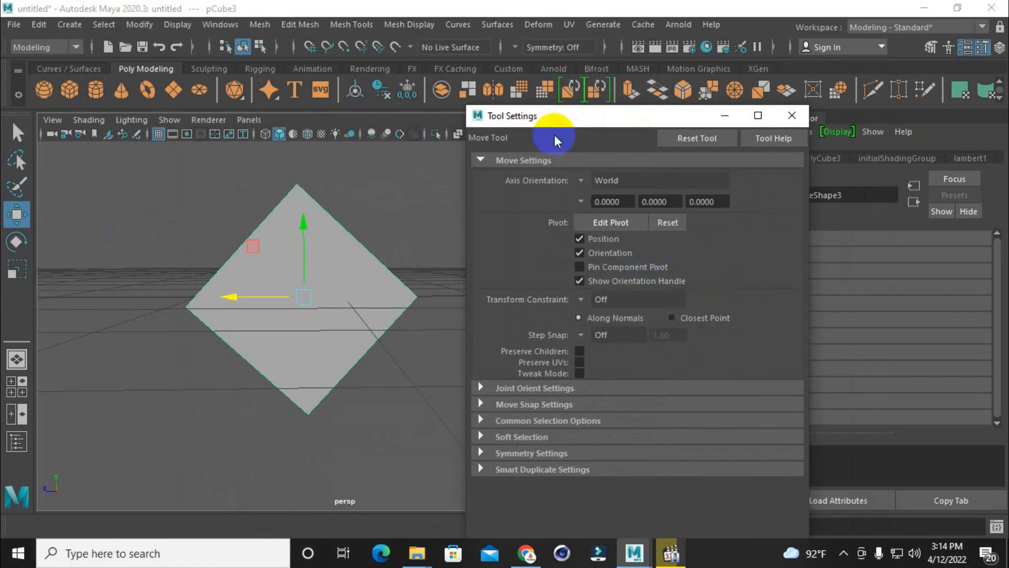
left_click(584, 181)
left_click(609, 189)
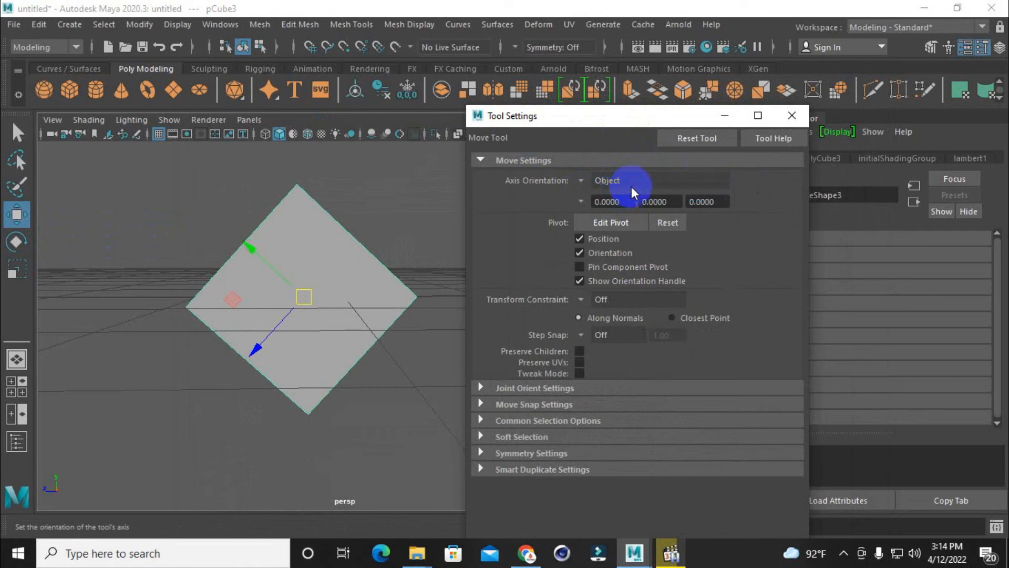
left_click(725, 116)
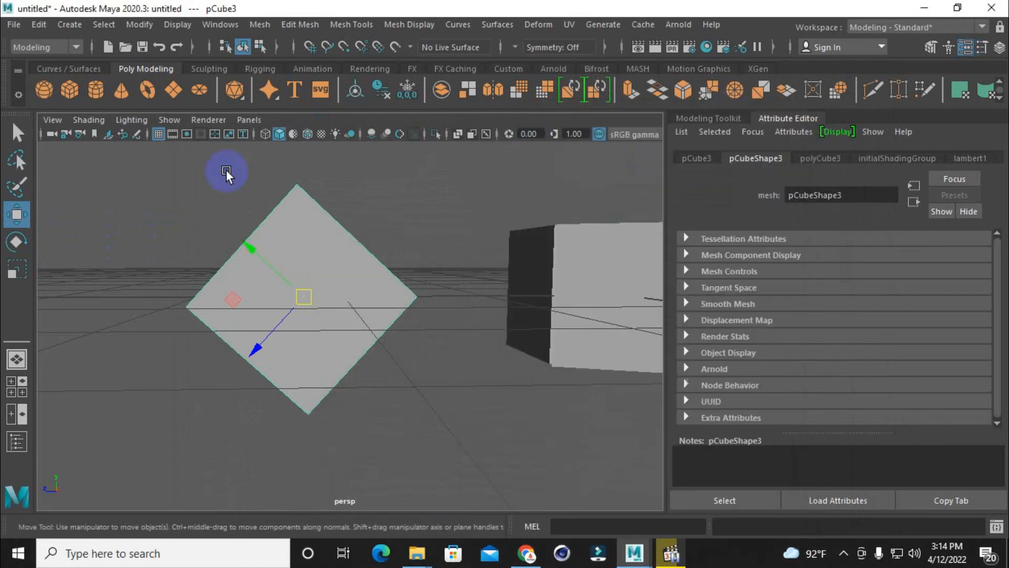
Step: Rotate the tilted cube further around X and check how the Move manipulator follows its object axes
left_click(16, 241)
left_click_drag(322, 235, 363, 312)
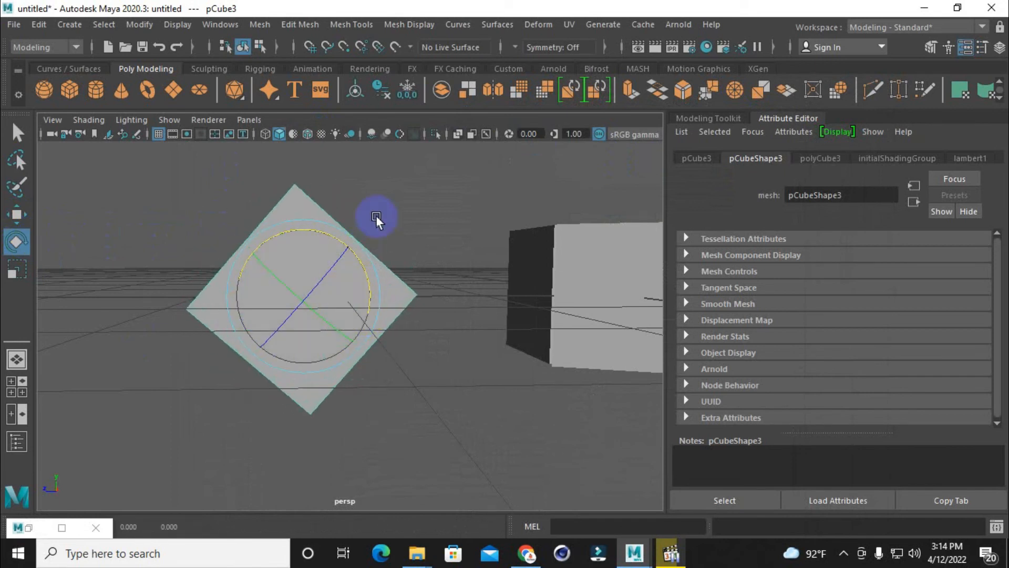
left_click(17, 215)
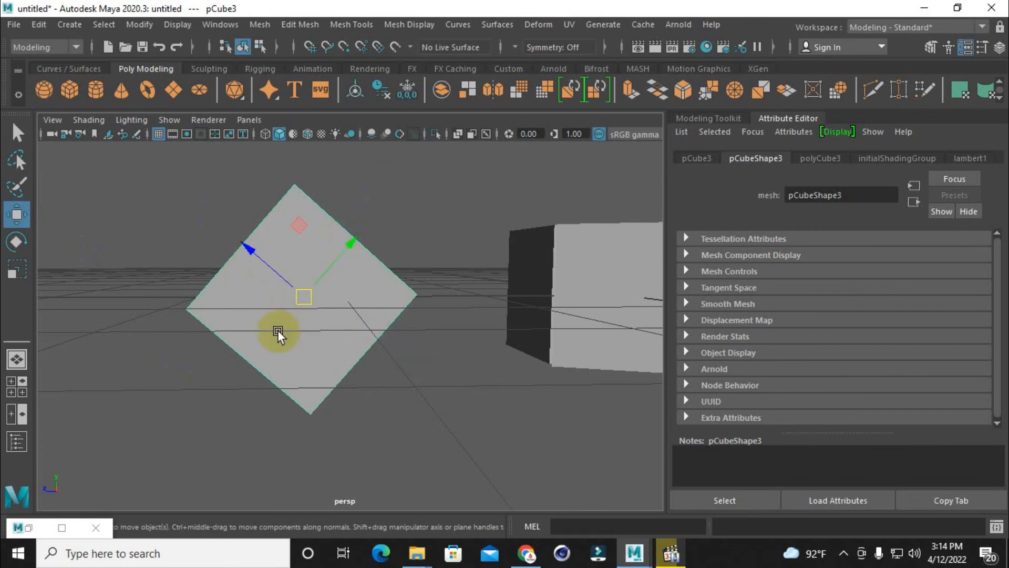
left_click_drag(278, 330, 393, 250, "alt")
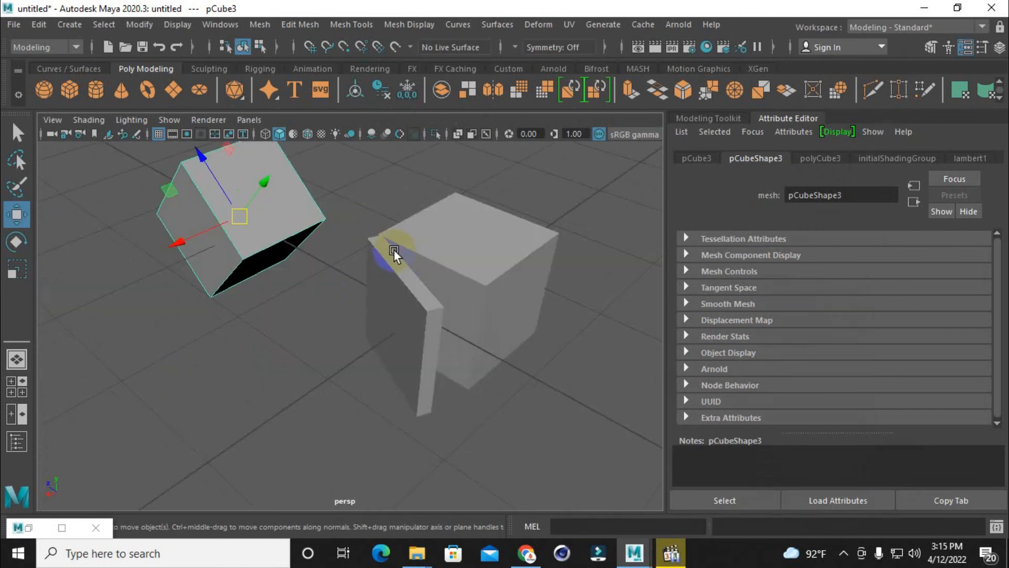